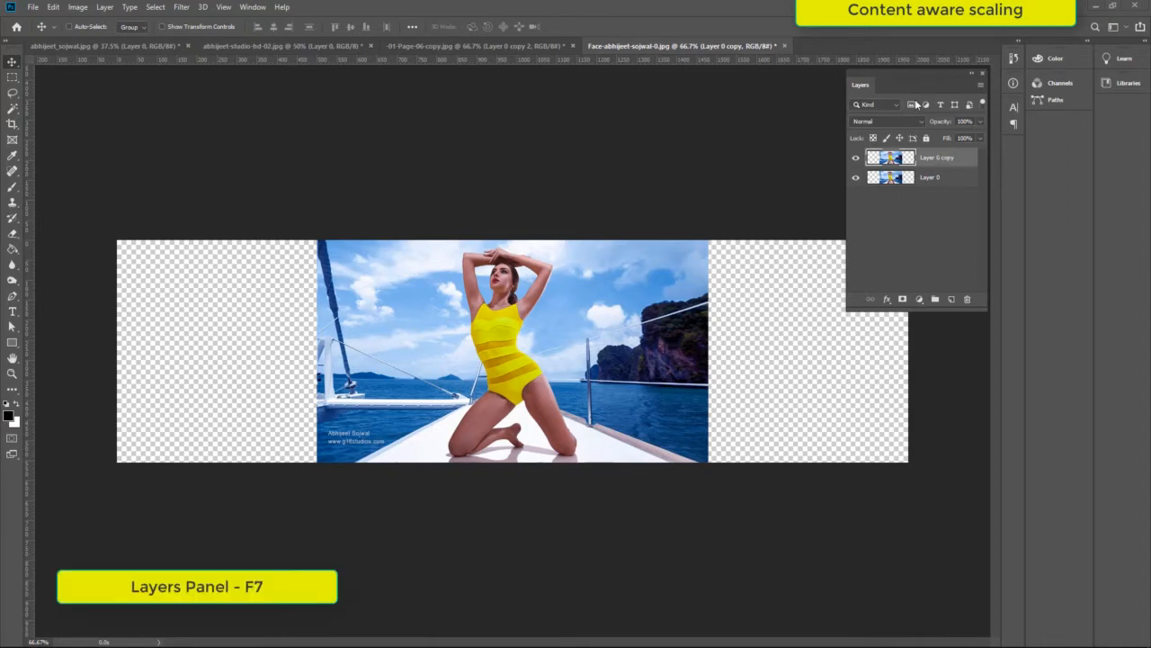
# - Rename the lower layer "Content aware" and the copy above it "Normal"
pyautogui.click(253, 7)
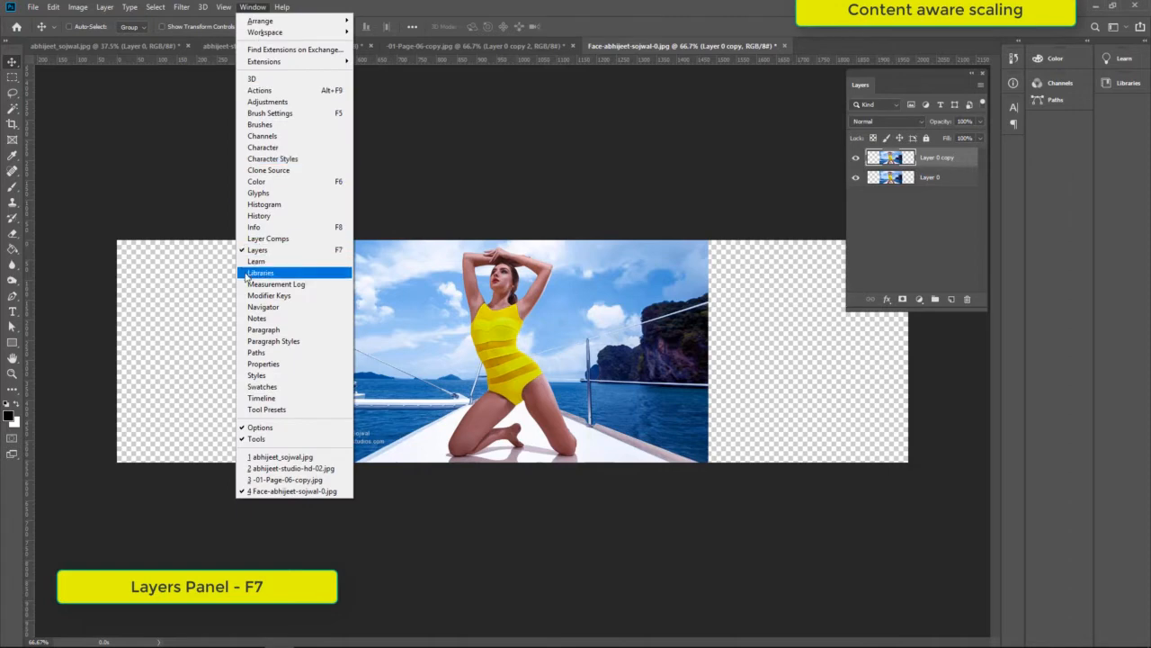
pyautogui.click(902, 256)
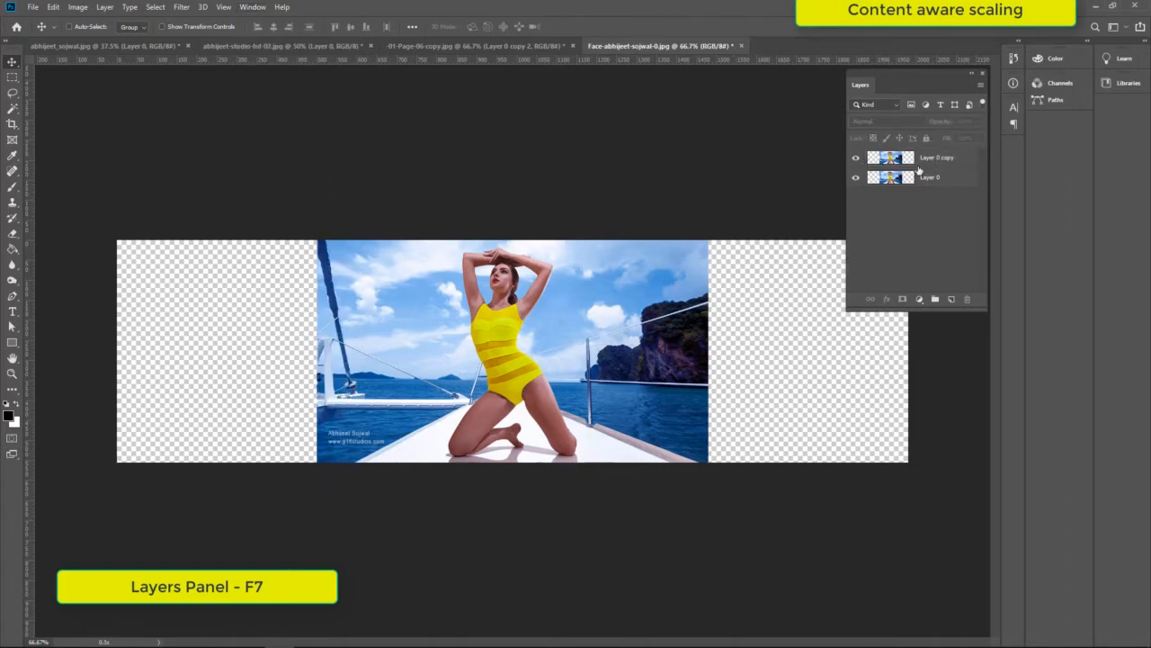
pyautogui.doubleClick(930, 177)
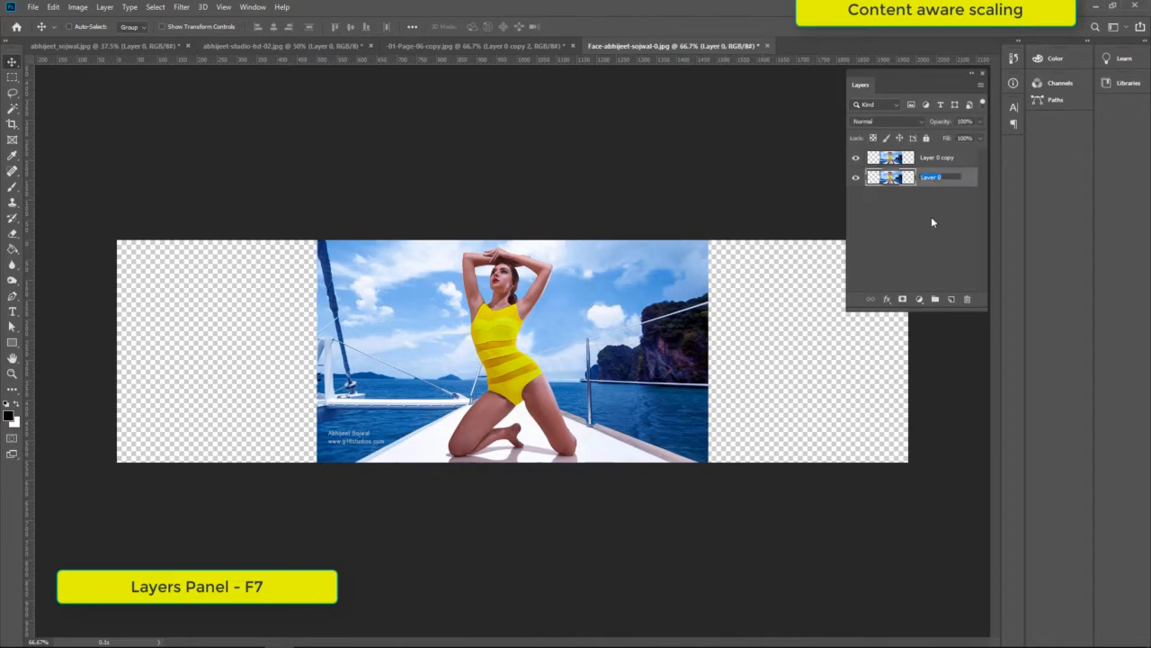
pyautogui.write('Content aware')
pyautogui.press('Tab')
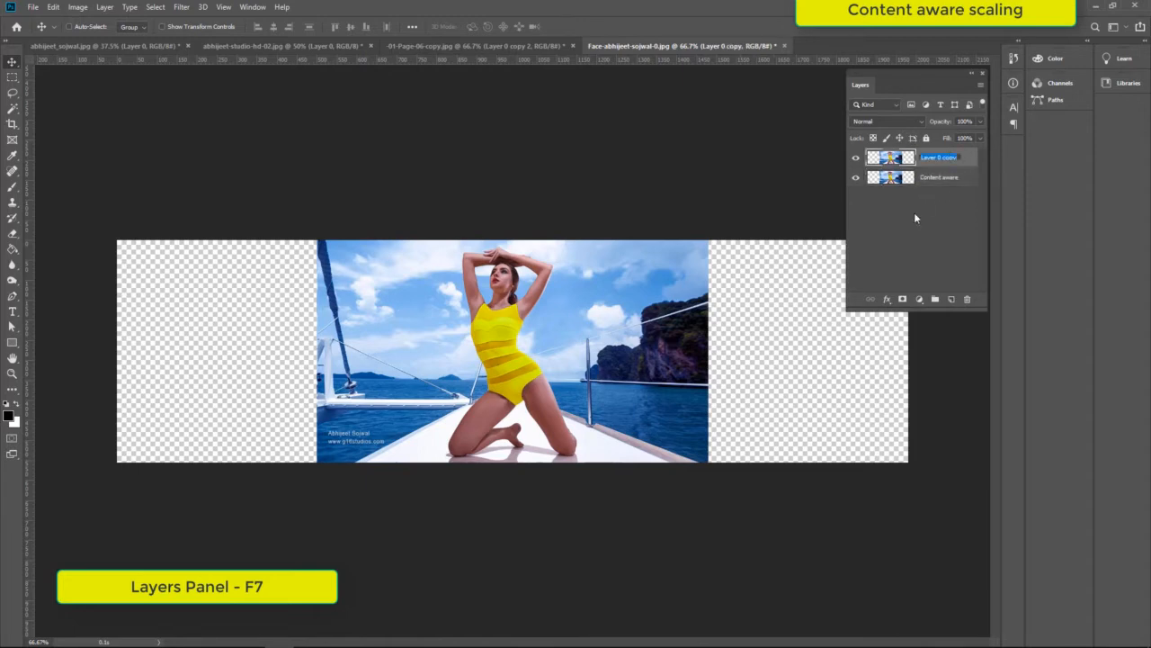
pyautogui.write('Nor')
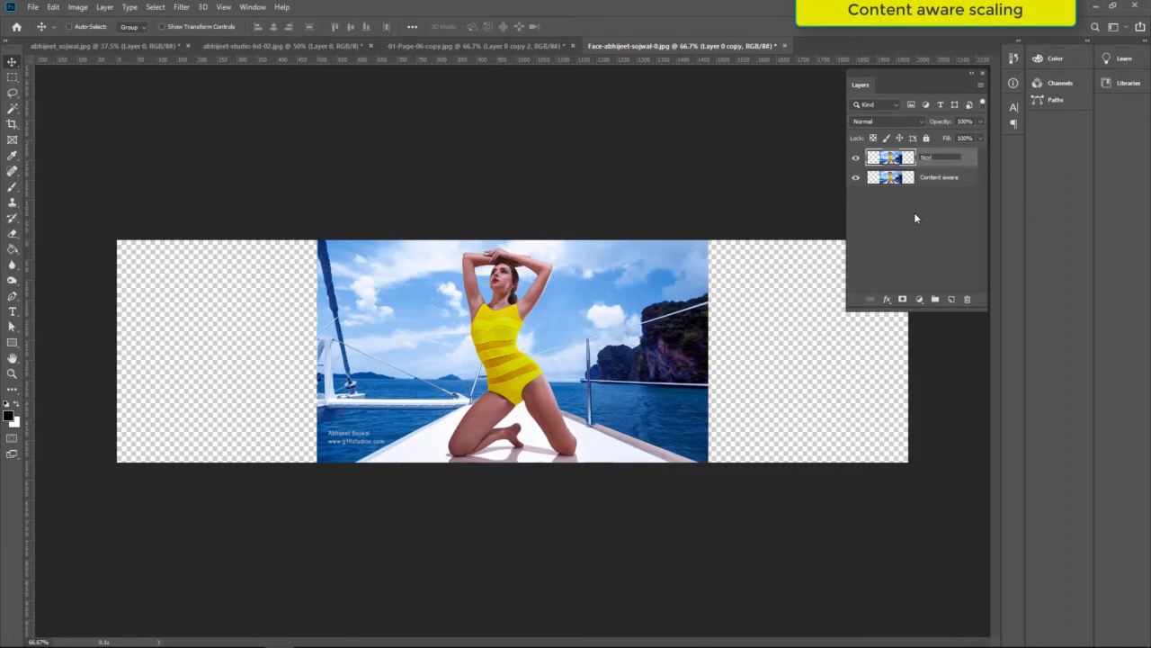
pyautogui.write('mal')
pyautogui.click(913, 213)
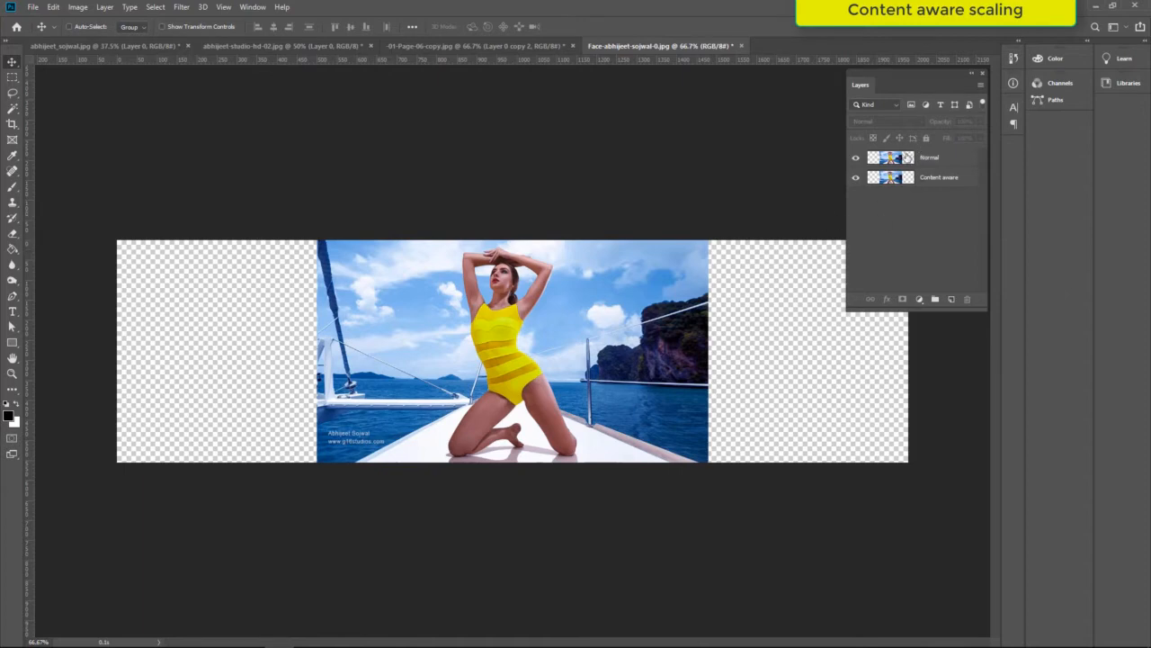
# - Stretch the Normal layer horizontally on both sides with Free Transform to about 1635 px wide, keeping its height
pyautogui.click(943, 159)
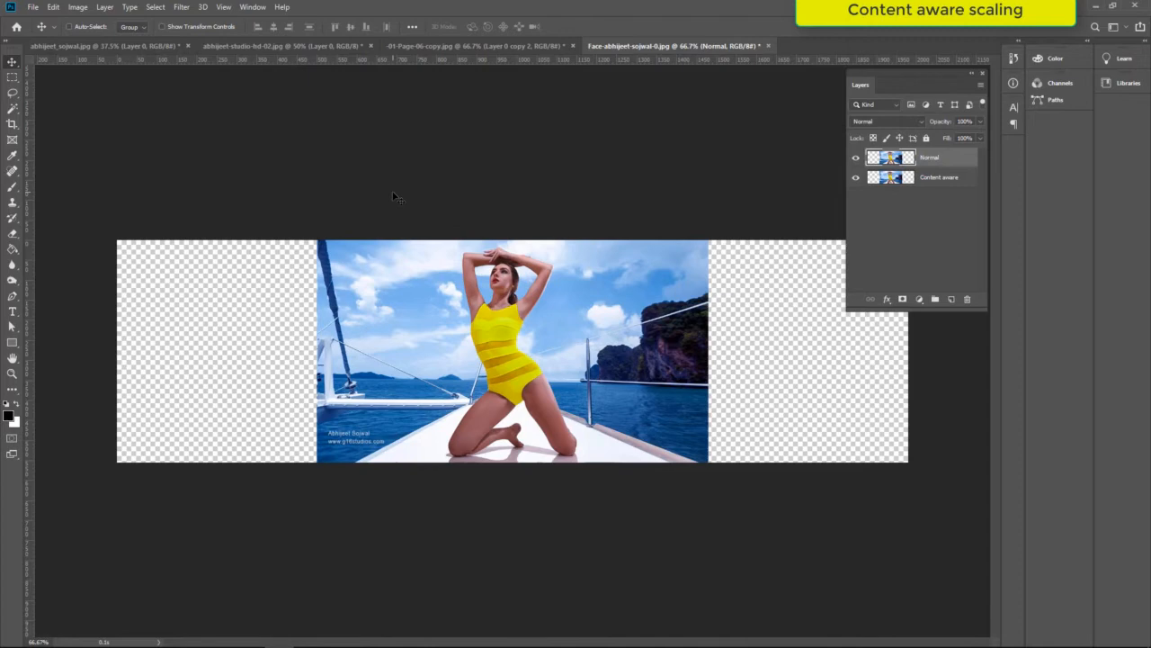
pyautogui.press('ctrl')
pyautogui.hotkey('ctrl', 't')
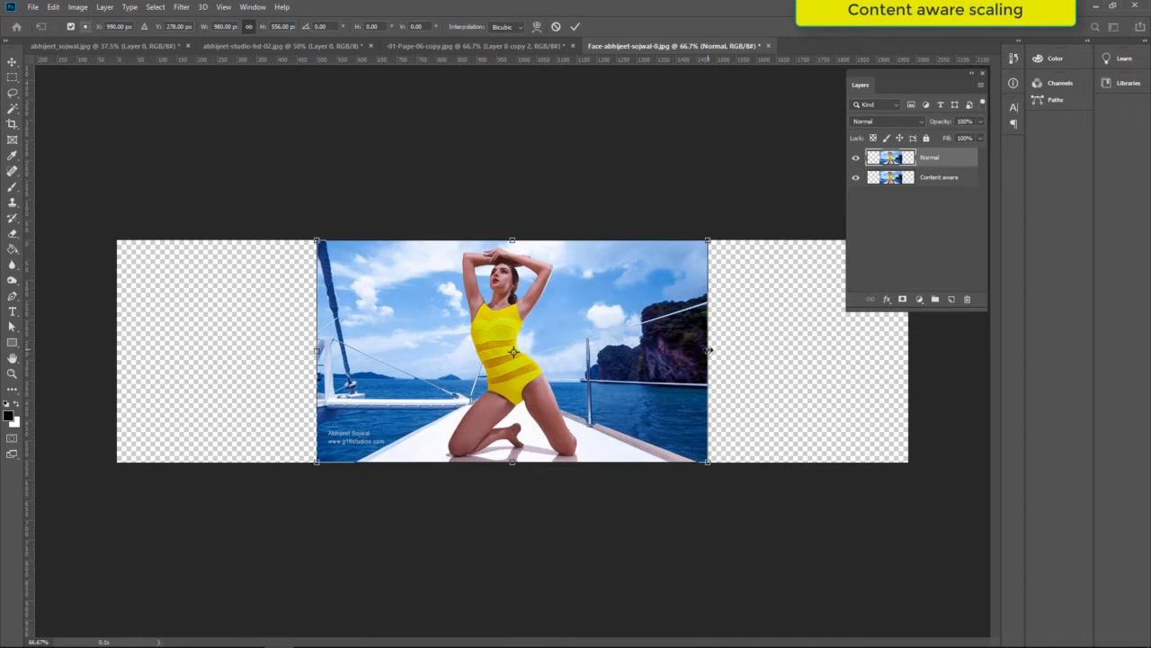
pyautogui.moveTo(708, 352); pyautogui.dragTo(825, 353)
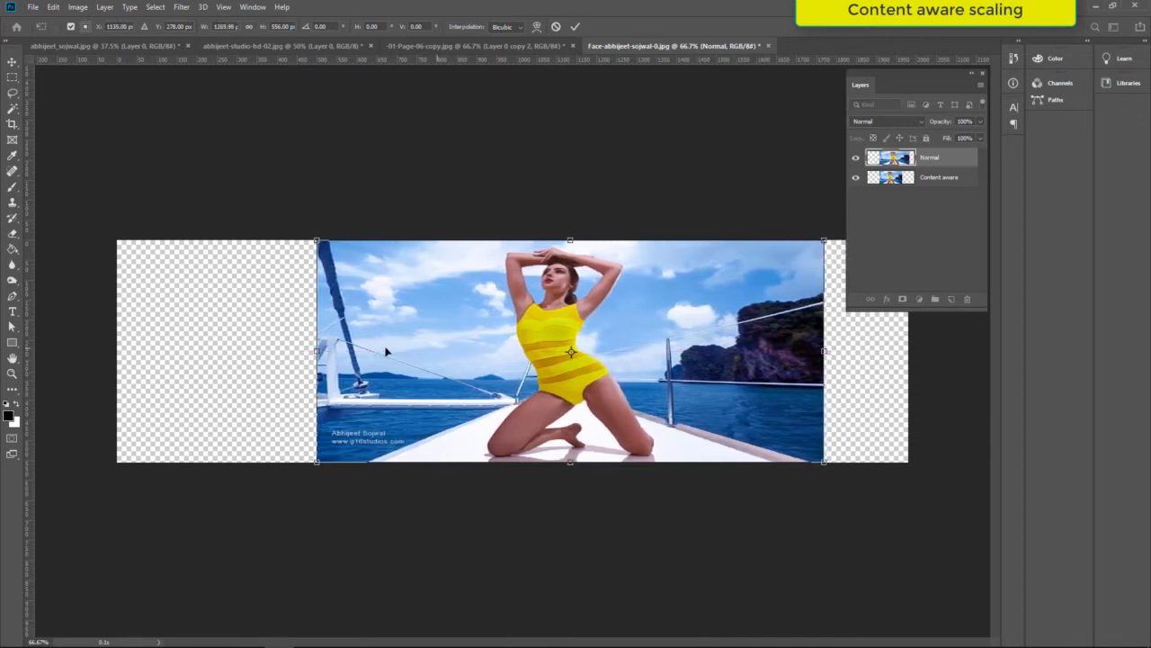
pyautogui.moveTo(316, 352); pyautogui.dragTo(171, 353)
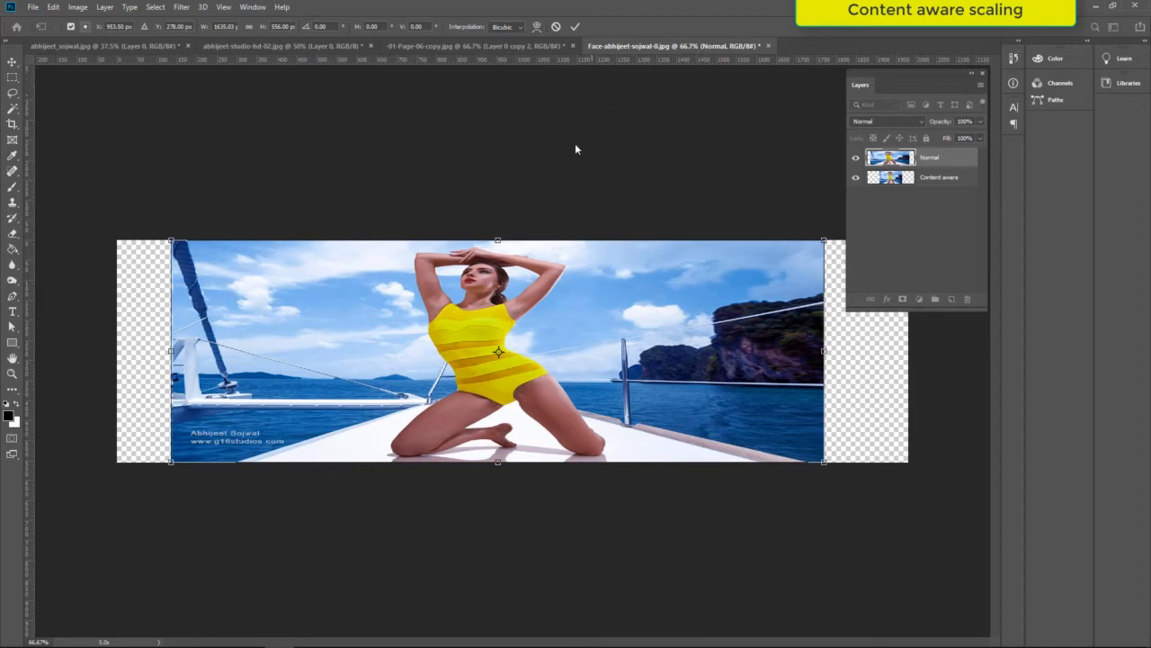
pyautogui.click(574, 28)
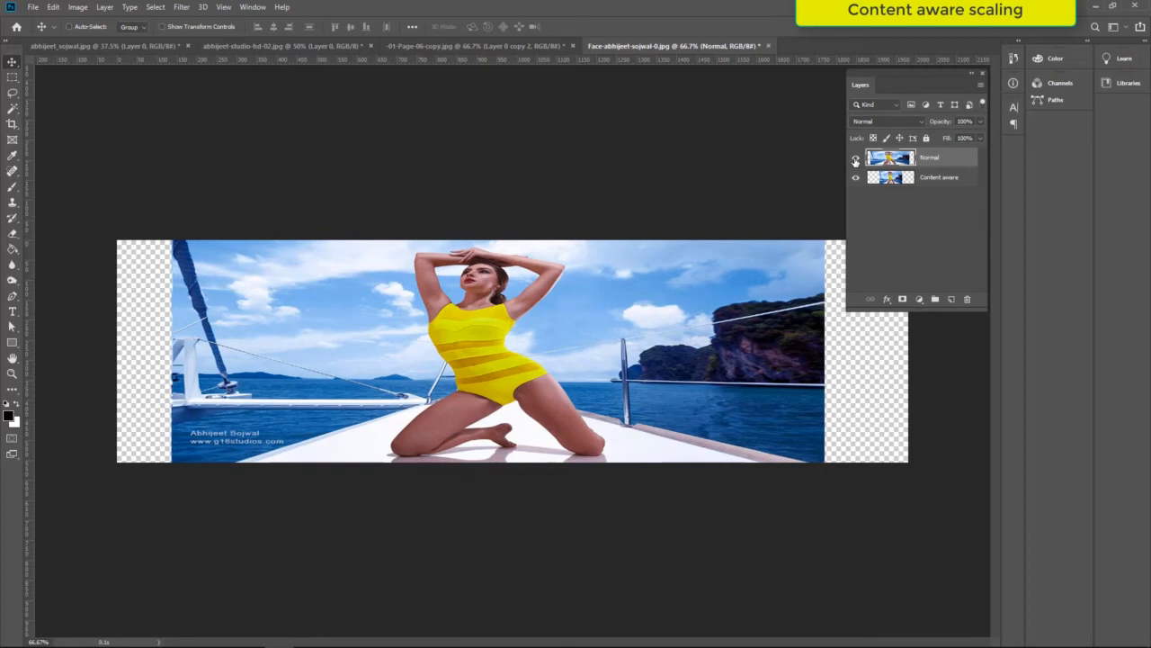
# - Hide the Normal layer and make the Content aware layer active
pyautogui.click(856, 160)
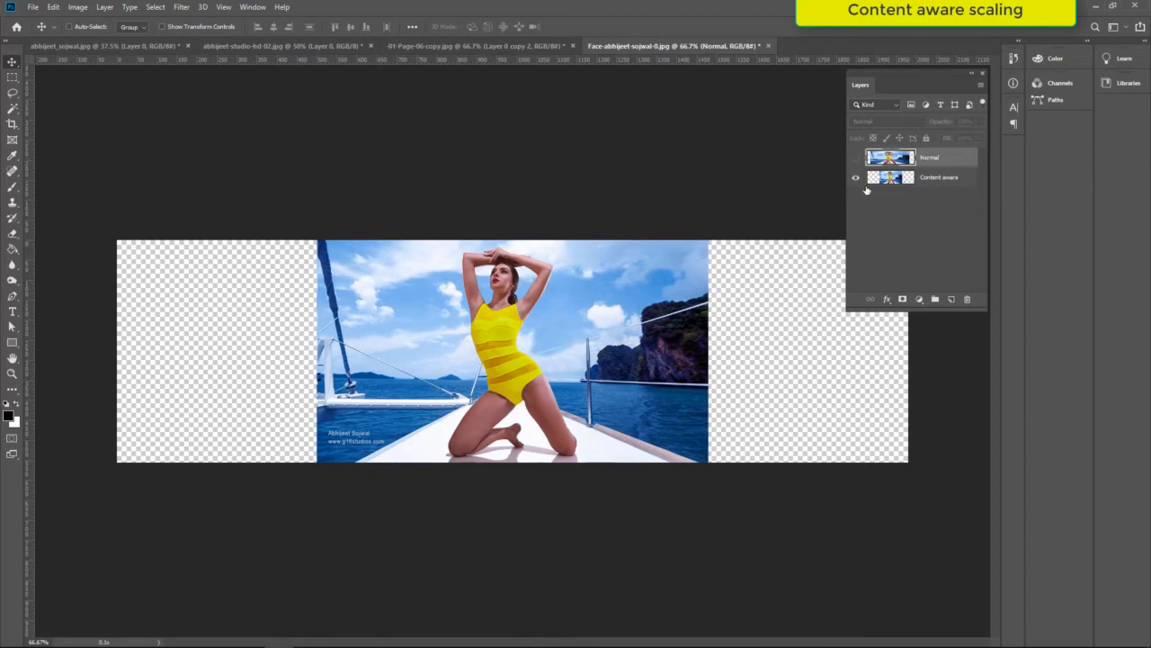
pyautogui.click(952, 180)
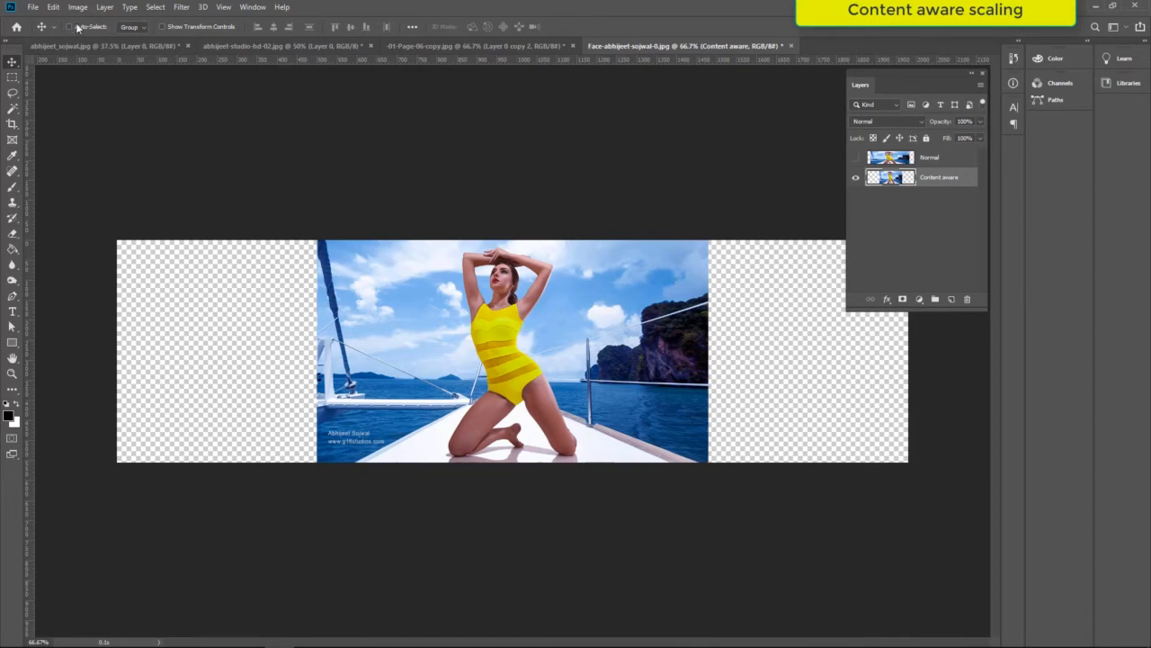
pyautogui.click(53, 8)
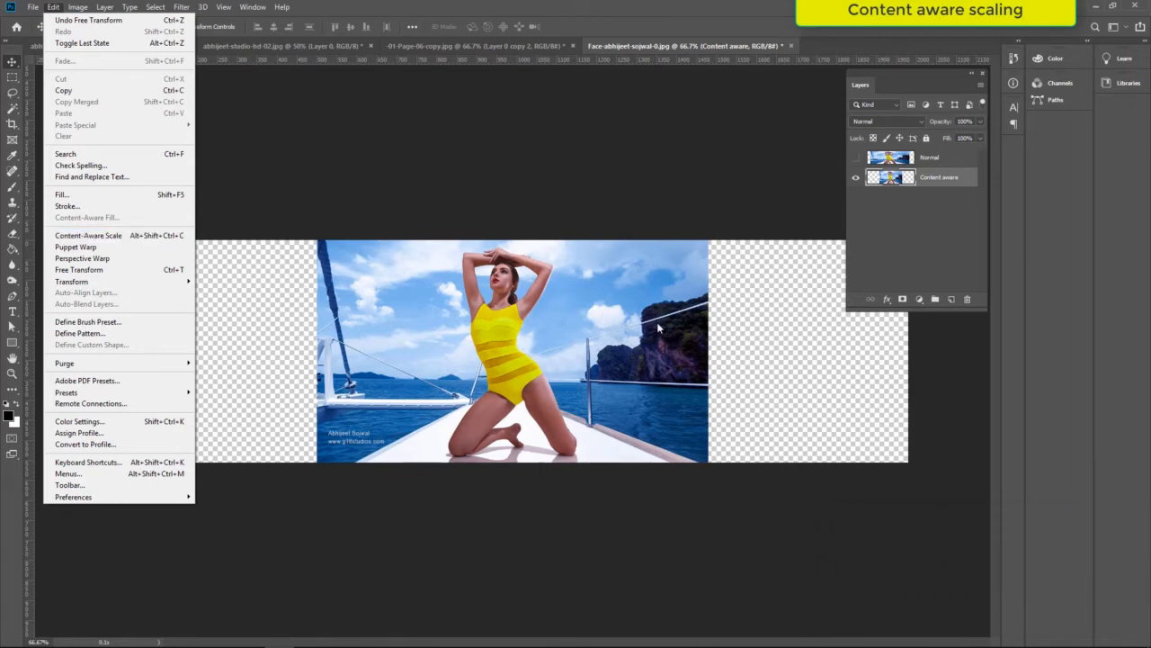
pyautogui.click(767, 314)
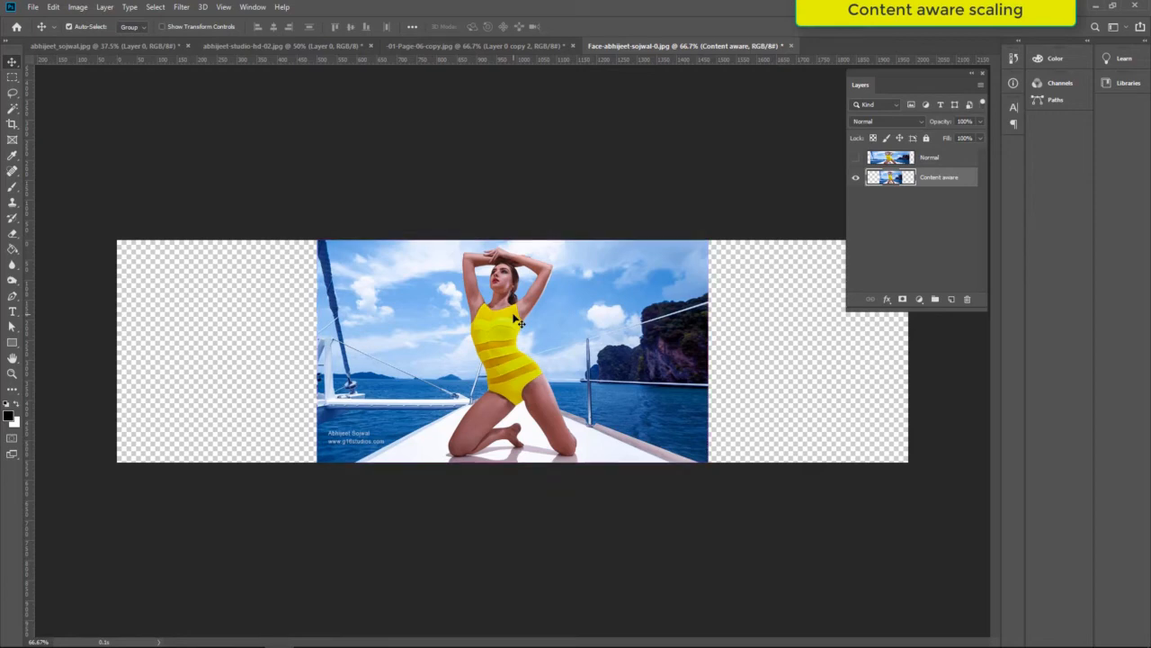
pyautogui.hotkey('ctrl', 'alt', 'shift', 'c')
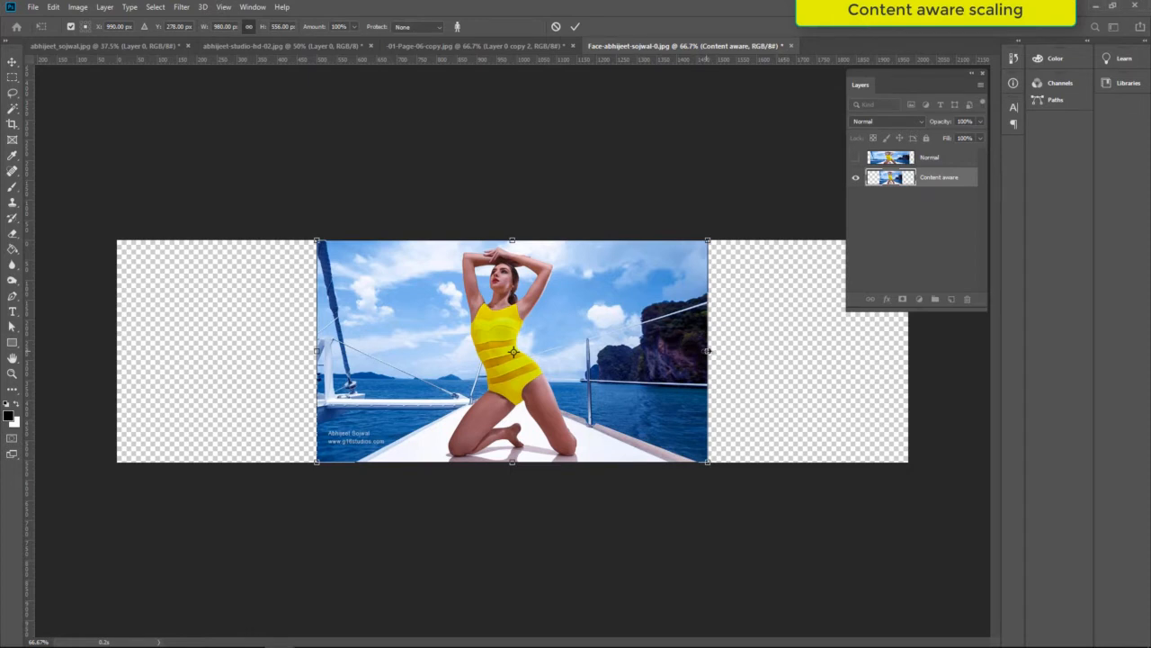
pyautogui.moveTo(708, 351); pyautogui.dragTo(727, 351)
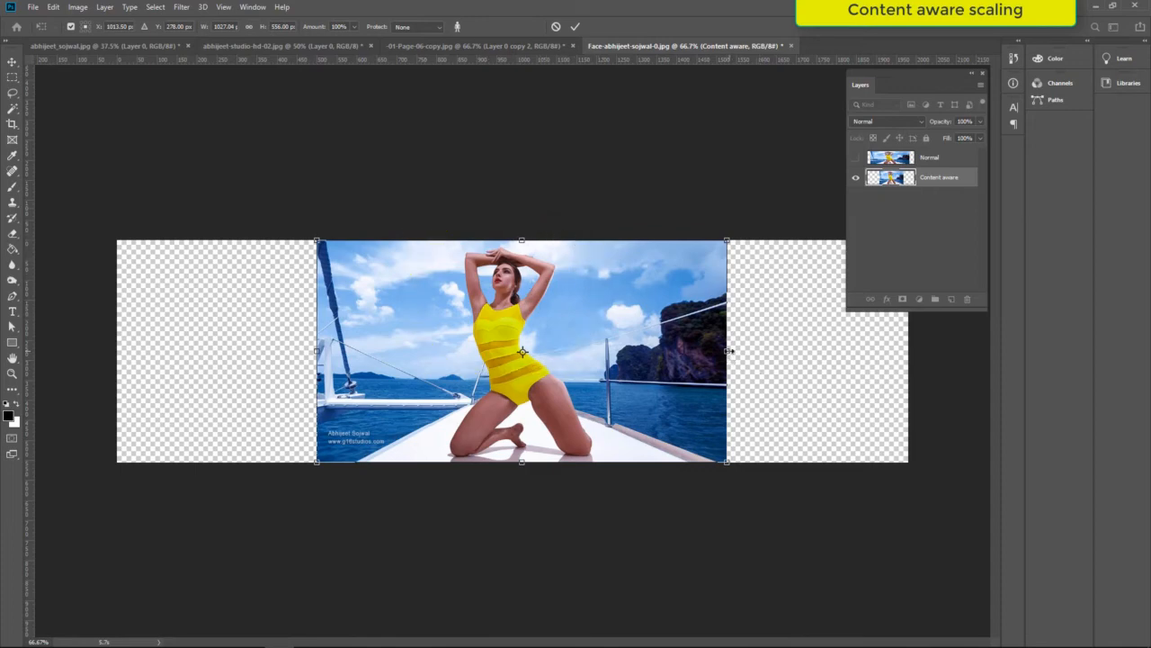
pyautogui.moveTo(727, 352); pyautogui.dragTo(780, 356)
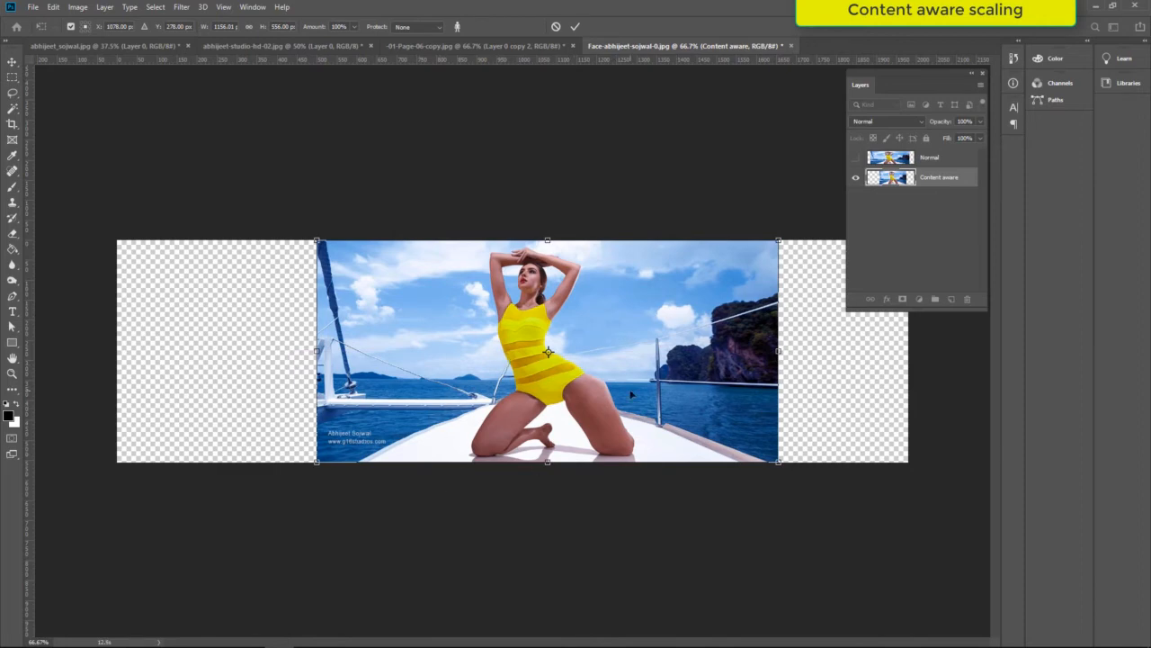
pyautogui.press('Escape')
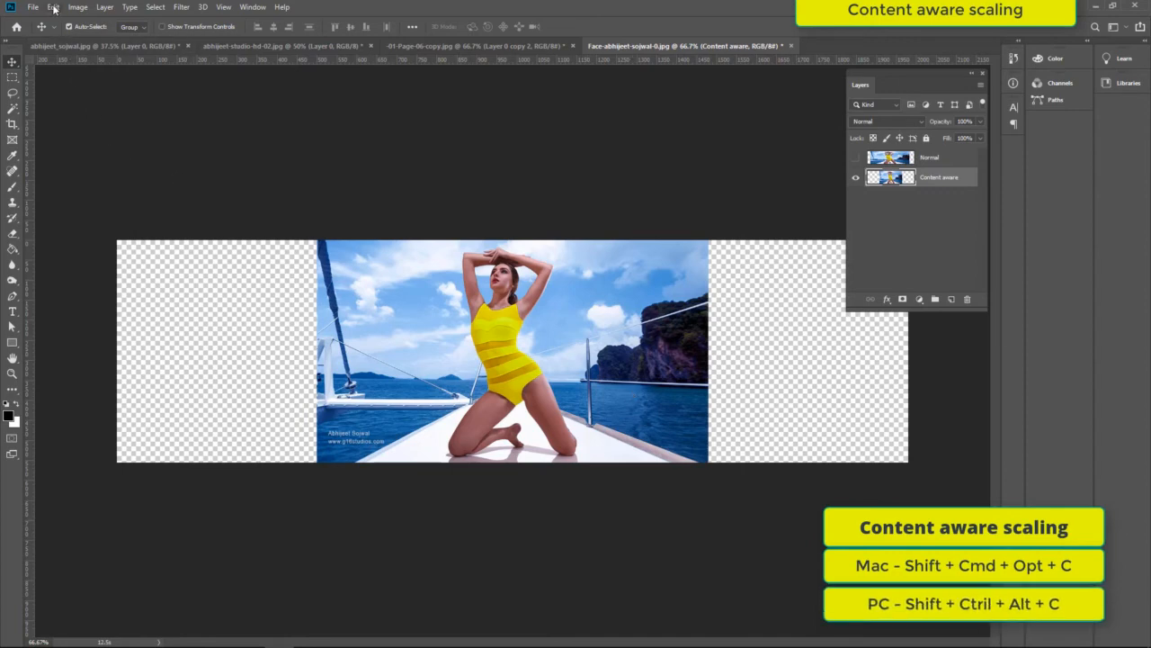
# - Stretch the Content aware layer on both sides to about 1425 px wide using Content-Aware Scale with skin tones protected
pyautogui.hotkey('shift', 'ctrl', 'alt', 'c')
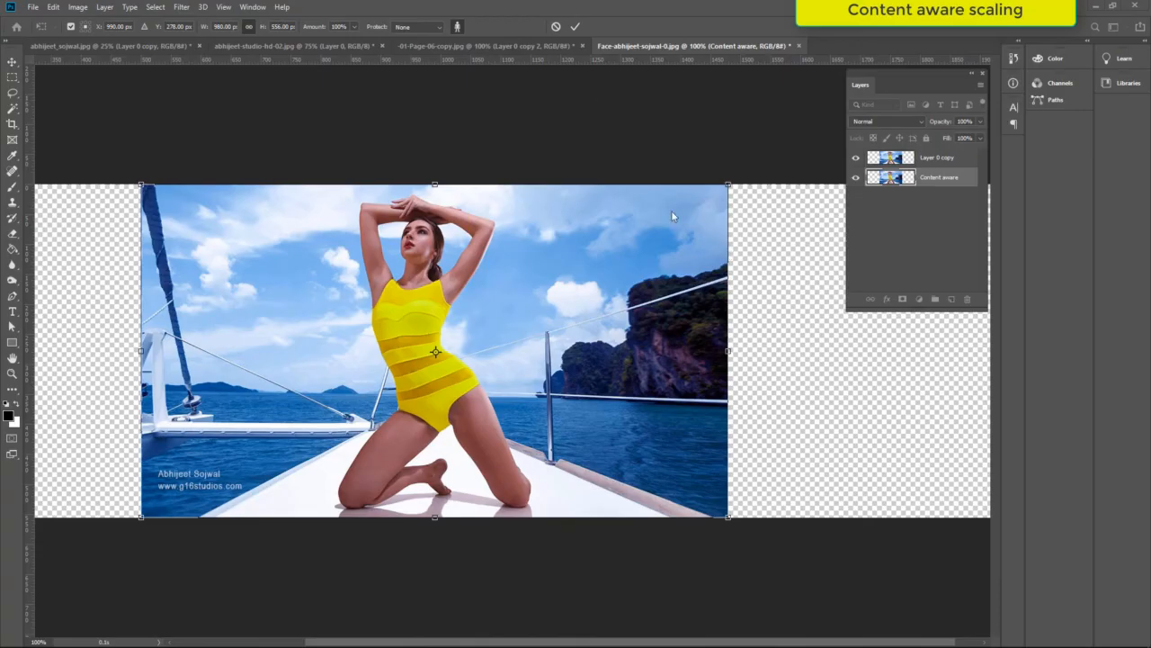
pyautogui.click(458, 26)
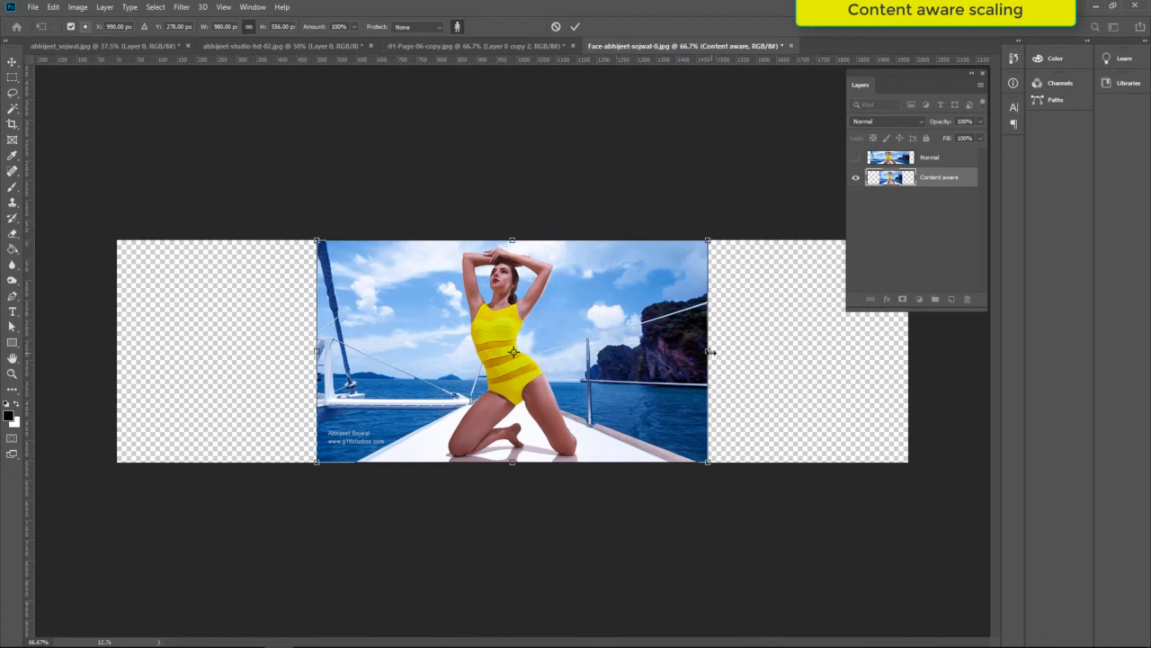
pyautogui.moveTo(711, 351); pyautogui.dragTo(792, 351)
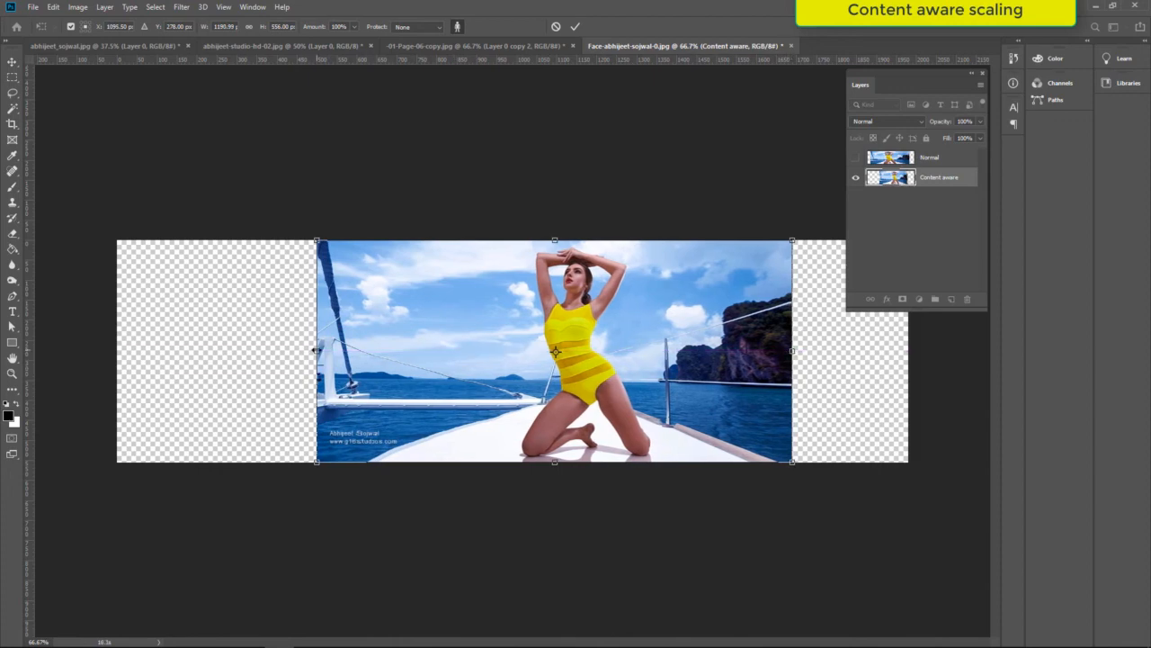
pyautogui.moveTo(314, 350); pyautogui.dragTo(222, 351)
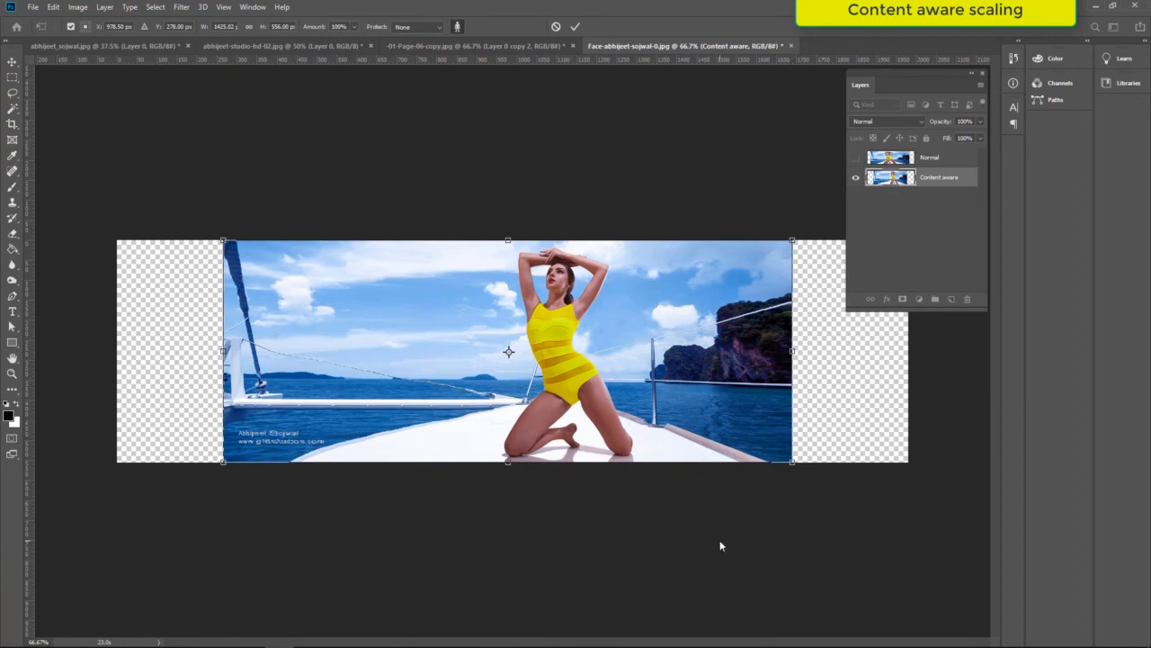
pyautogui.press('Return')
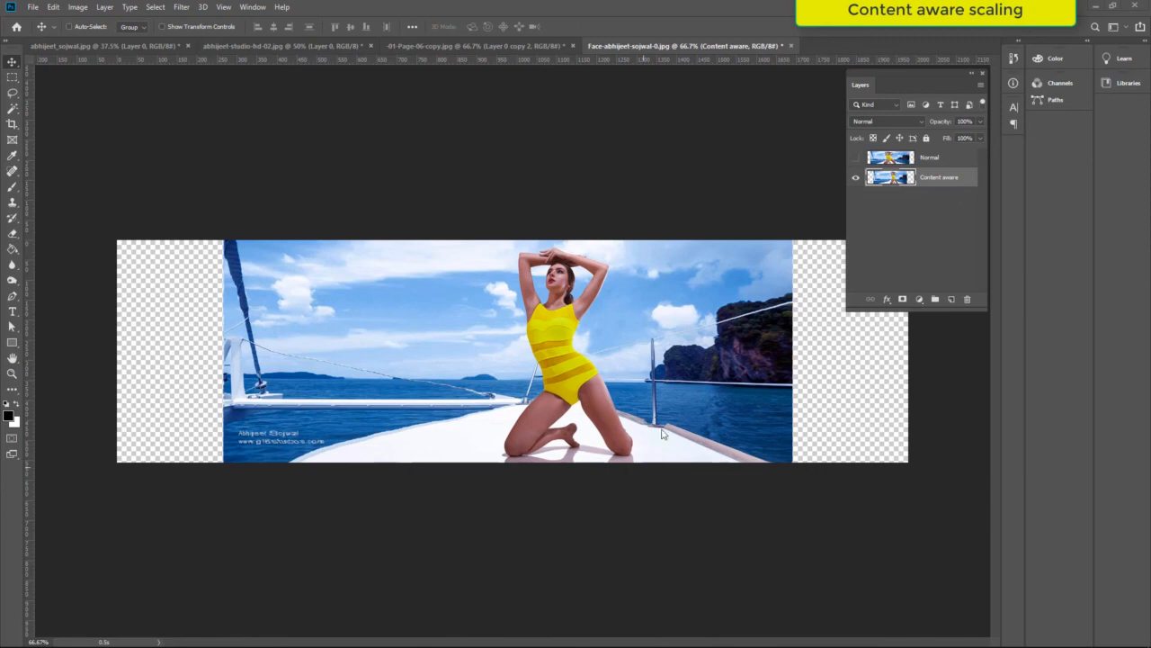
# - Toggle the Normal layer's visibility to compare the regular stretch with the content-aware one, leaving the layer shown
pyautogui.click(857, 159)
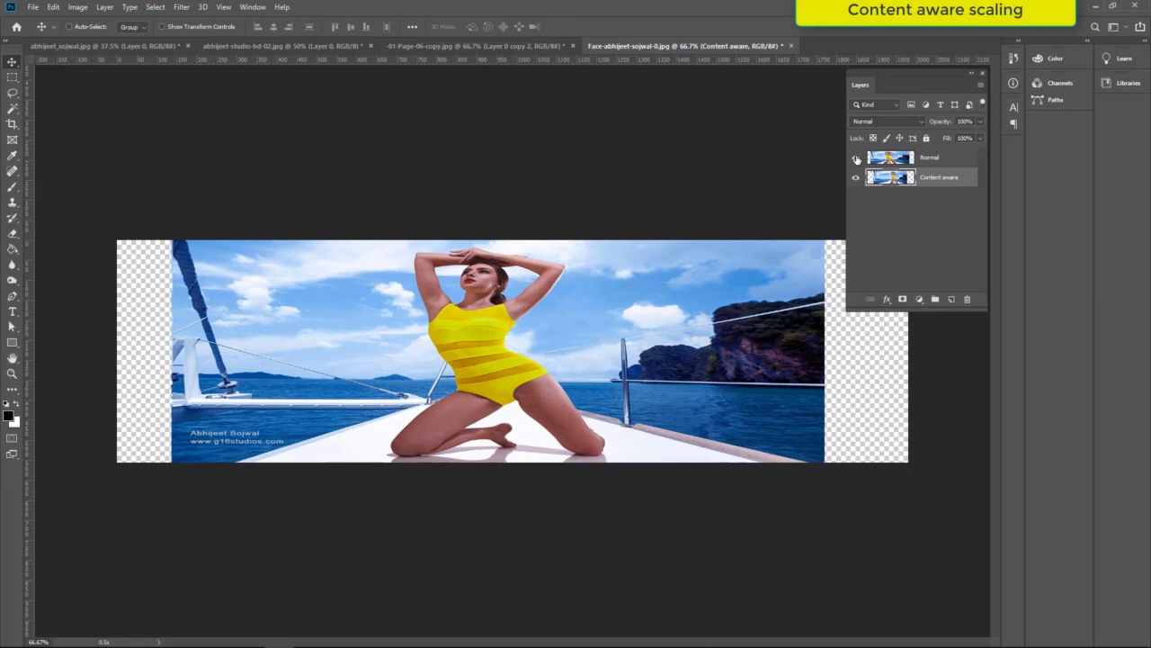
pyautogui.click(856, 159)
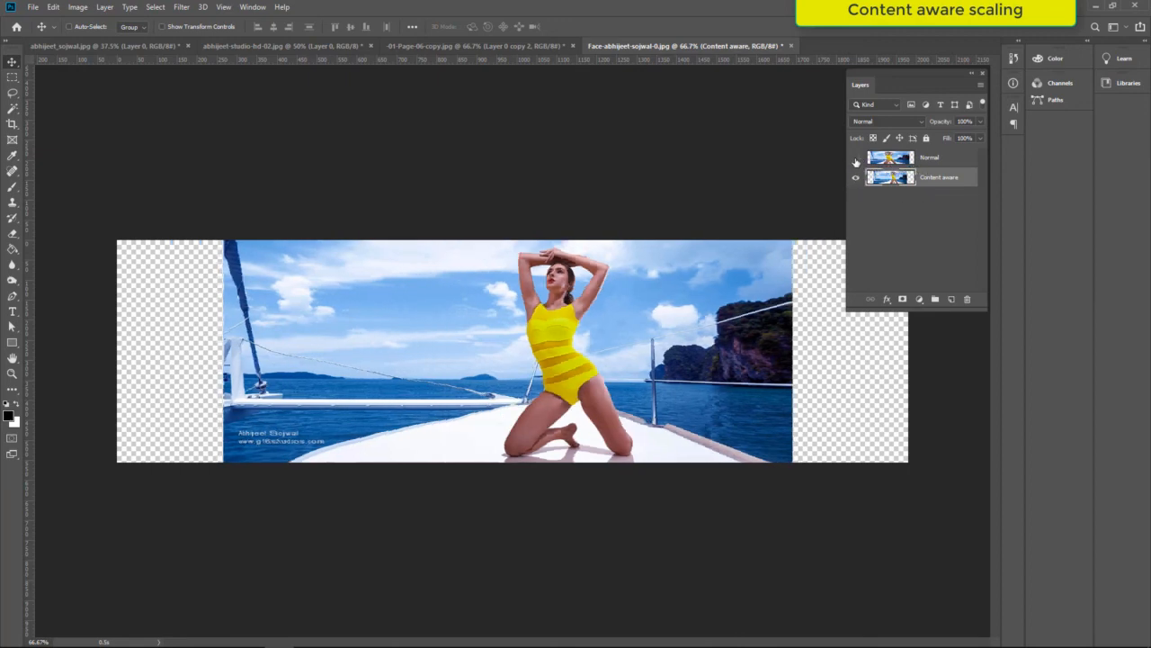
pyautogui.click(856, 158)
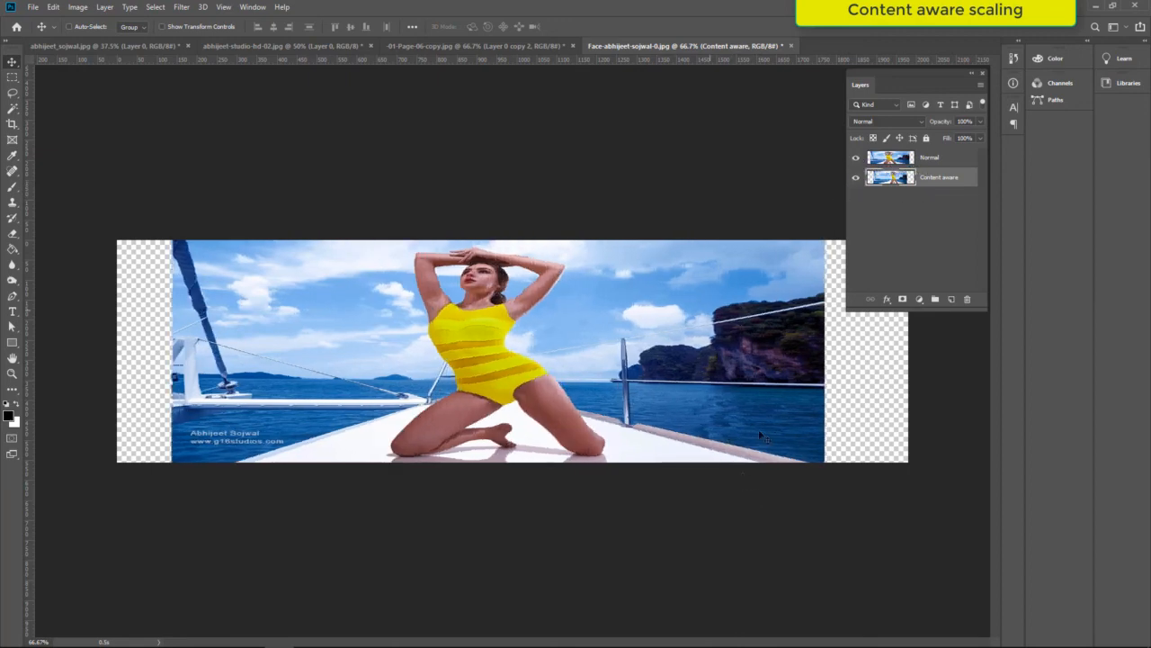